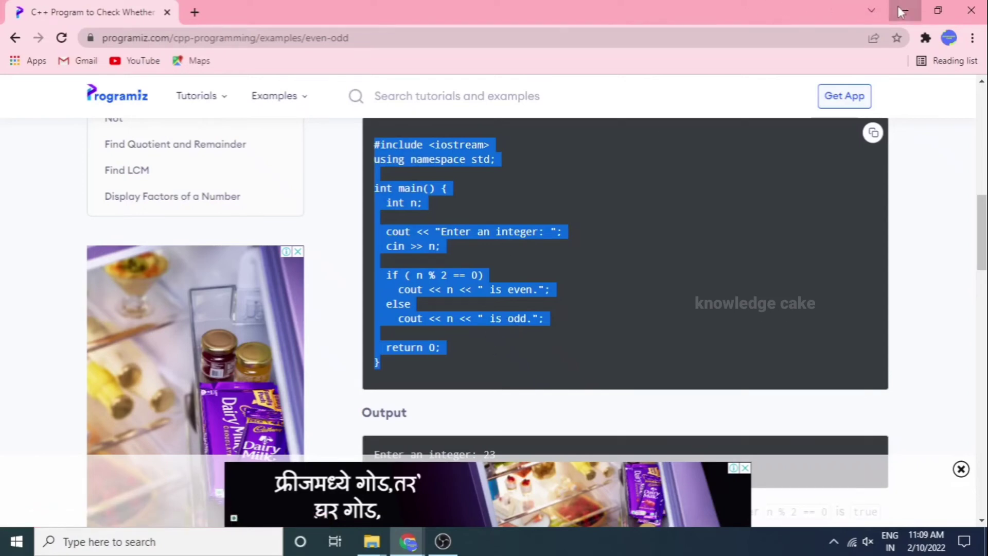
Minimize the Chrome window showing the Programiz page to reveal the desktop.
{"action": "left_click", "coordinate": [901, 12]}
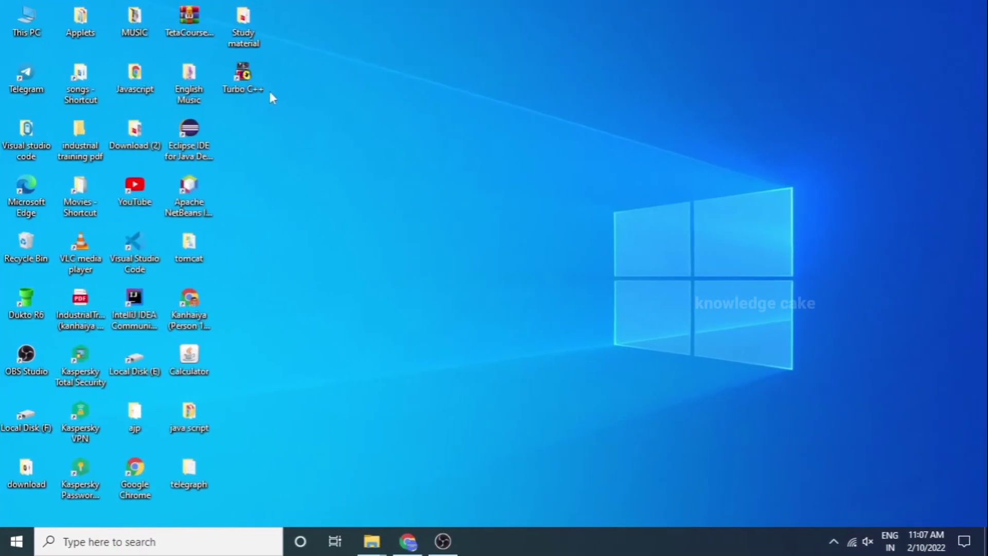
Launch Turbo C++ from the desktop and start a new empty source file NONAME00.CPP.
{"action": "double_click", "coordinate": [239, 87]}
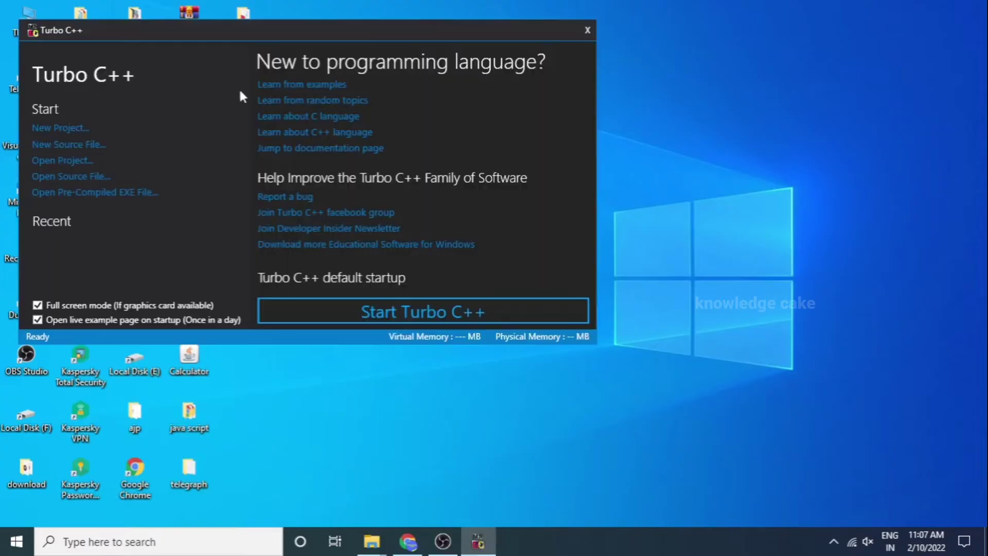
{"action": "left_click", "coordinate": [422, 318]}
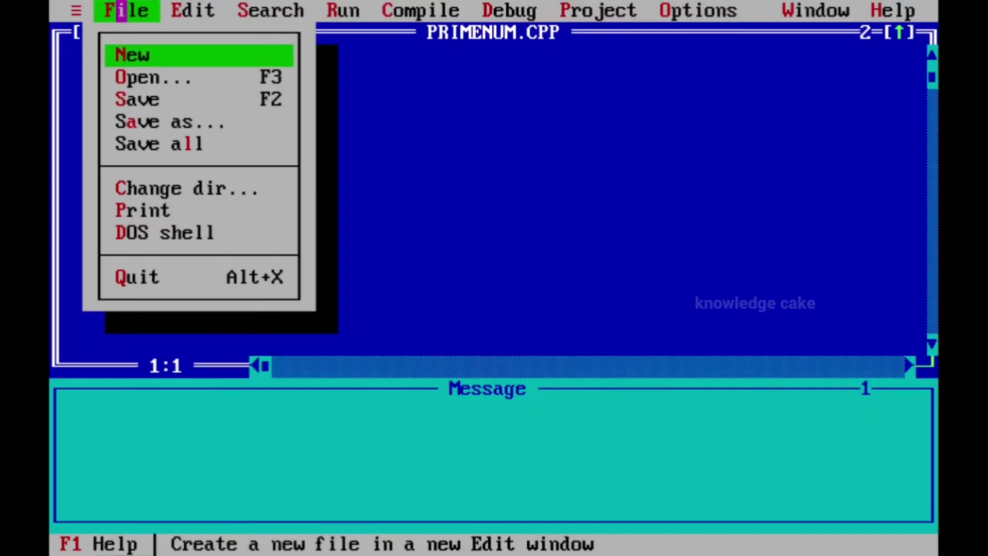
{"action": "left_click", "coordinate": [155, 54]}
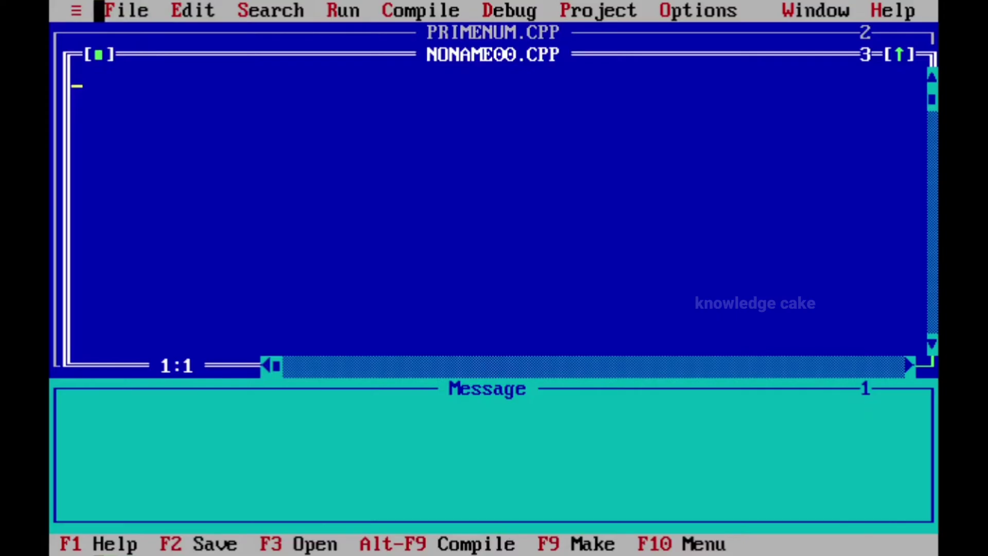
Maximize the editor and rename NONAME00 to EVENODDP.CPP in the Save File As dialog.
{"action": "left_click", "coordinate": [899, 54]}
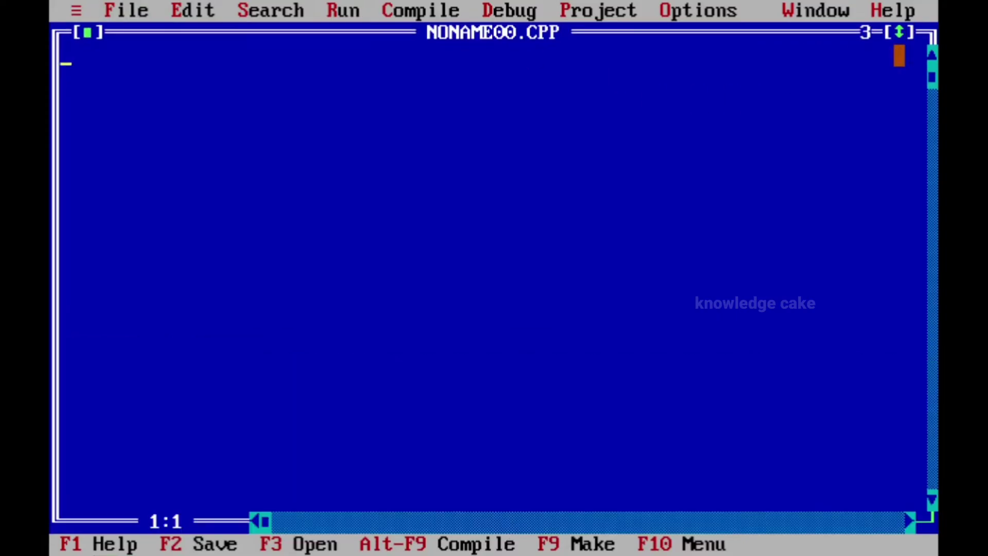
{"action": "key", "text": "F2"}
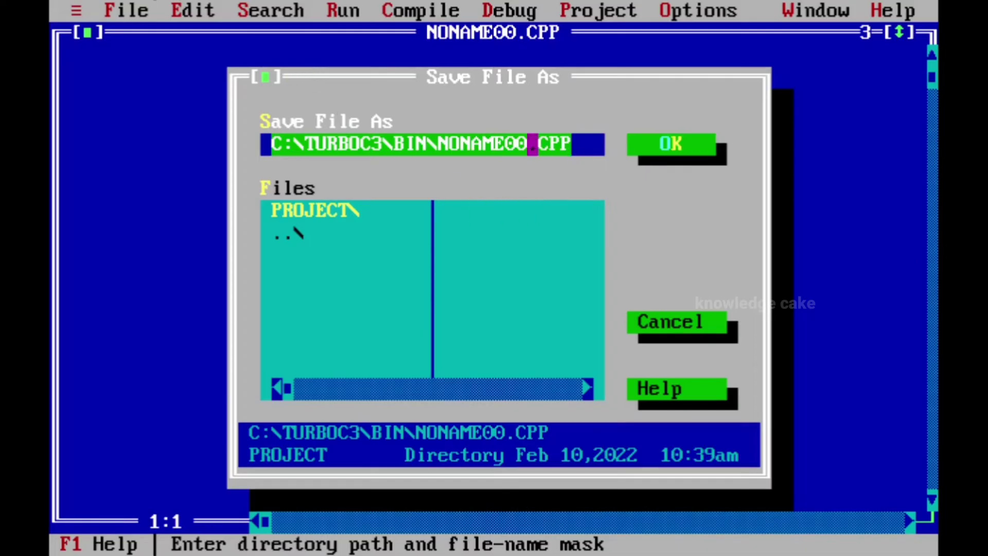
{"action": "left_click", "coordinate": [538, 144]}
{"action": "key", "text": "BackSpace"}
{"action": "key", "text": "BackSpace"}
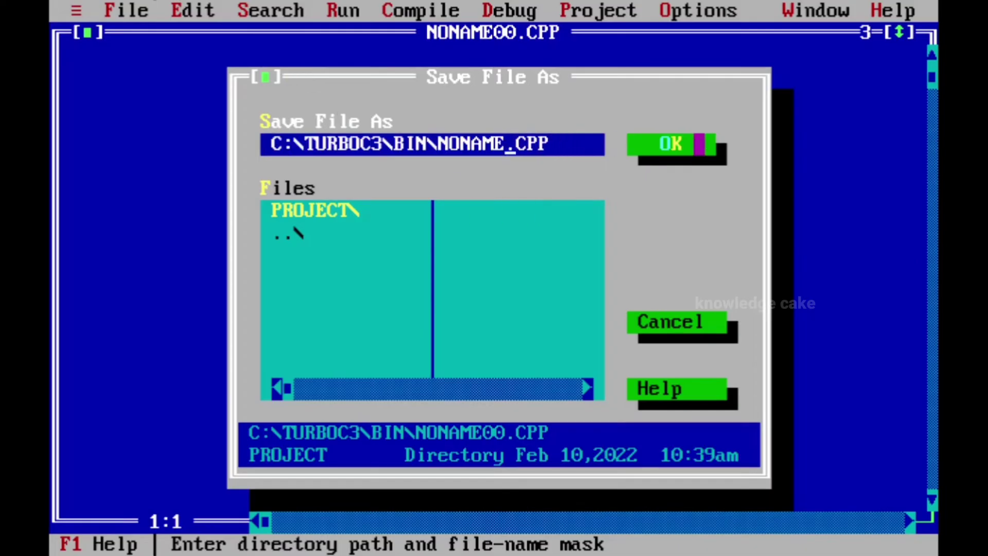
{"action": "key", "text": "BackSpace"}
{"action": "key", "text": "BackSpace"}
{"action": "key", "text": "BackSpace"}
{"action": "key", "text": "BackSpace"}
{"action": "key", "text": "BackSpace"}
{"action": "key", "text": "BackSpace"}
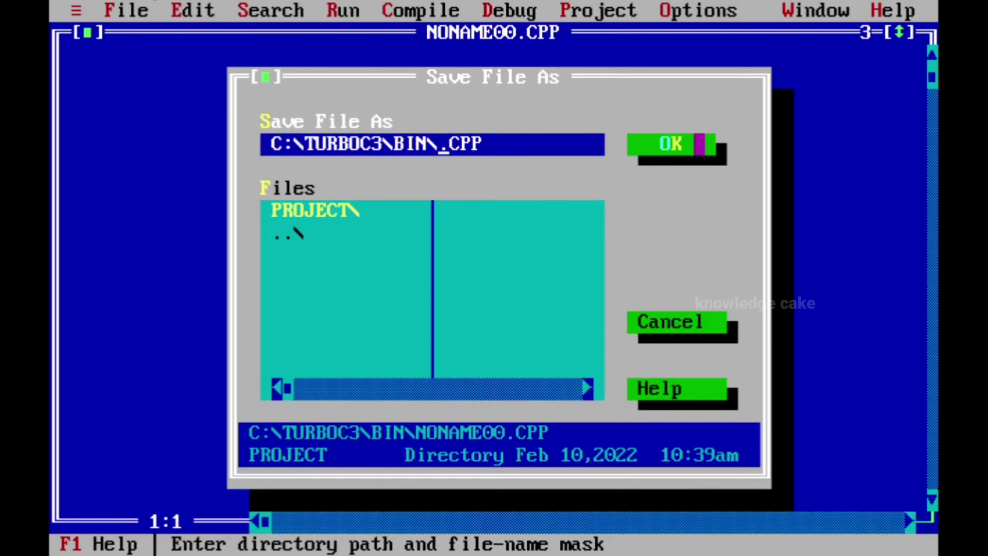
{"action": "type", "text": "E"}
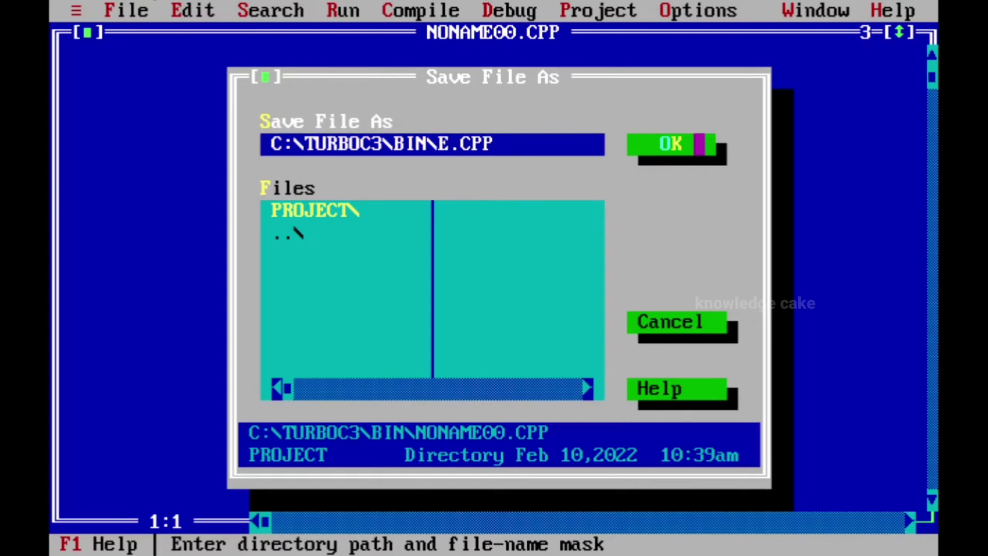
{"action": "type", "text": "v"}
{"action": "type", "text": "en"}
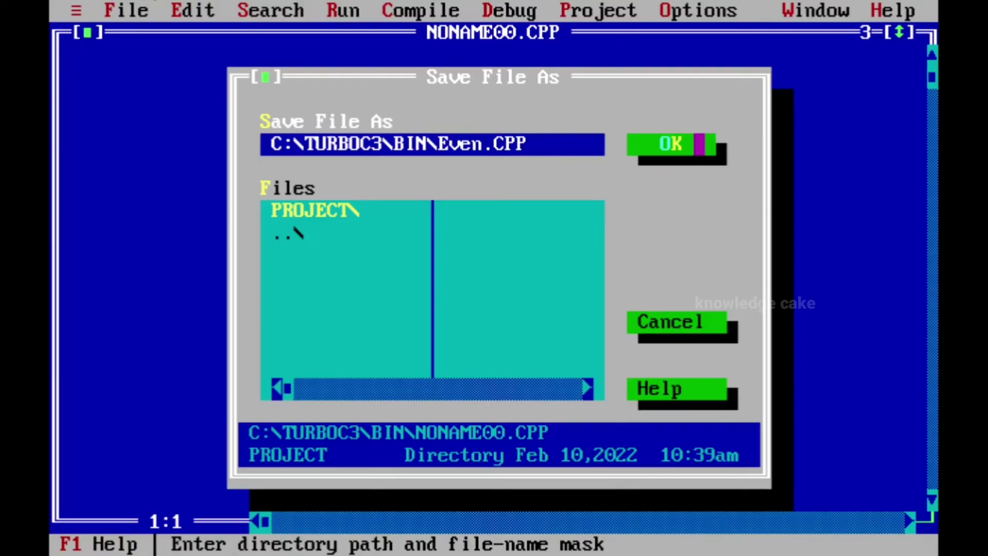
{"action": "type", "text": "Odd"}
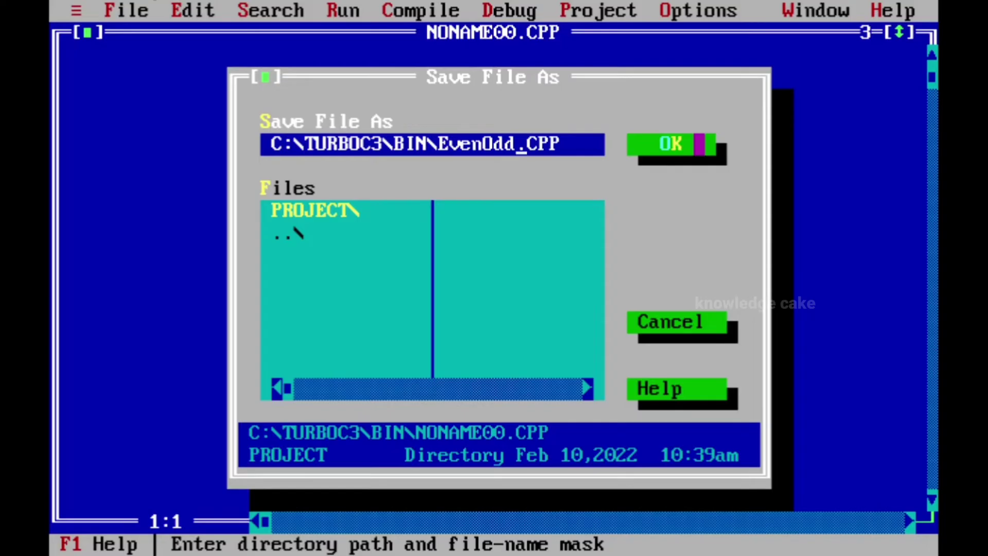
{"action": "key", "text": "BackSpace"}
{"action": "key", "text": "BackSpace"}
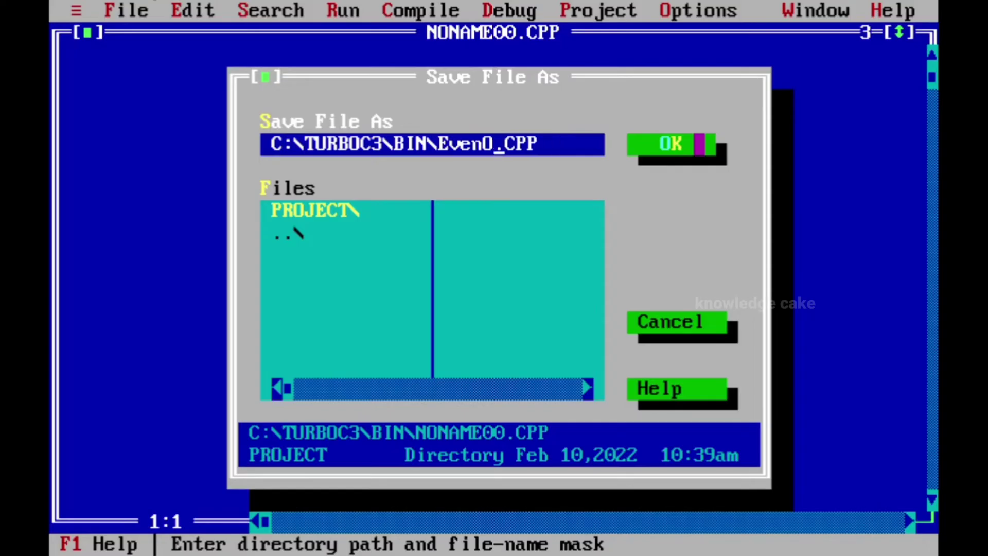
{"action": "type", "text": "dd"}
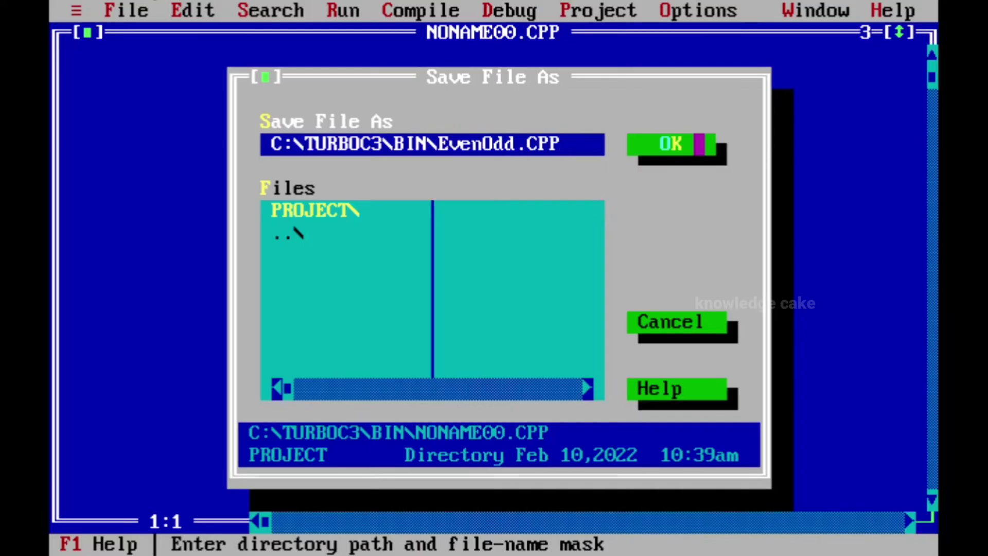
{"action": "type", "text": "Pro"}
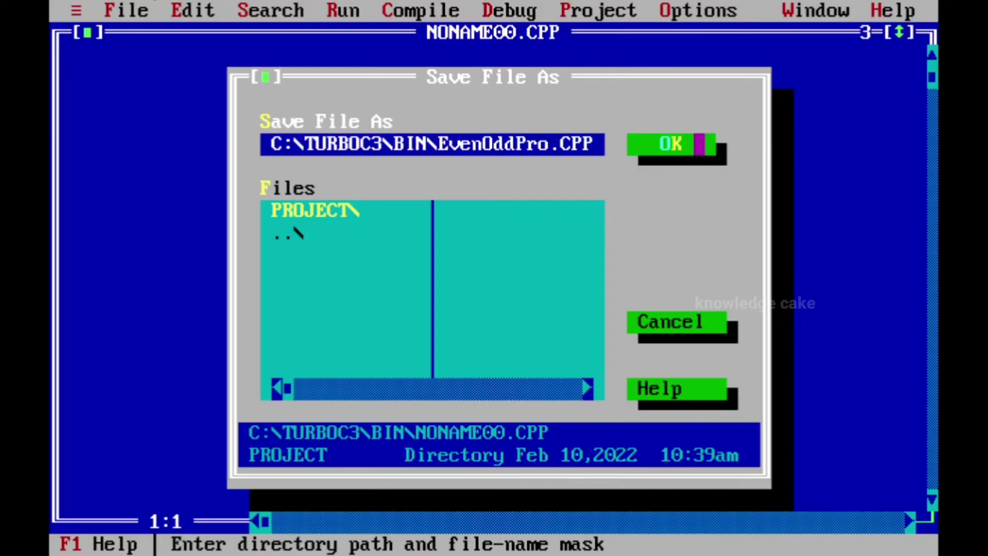
{"action": "type", "text": "gram"}
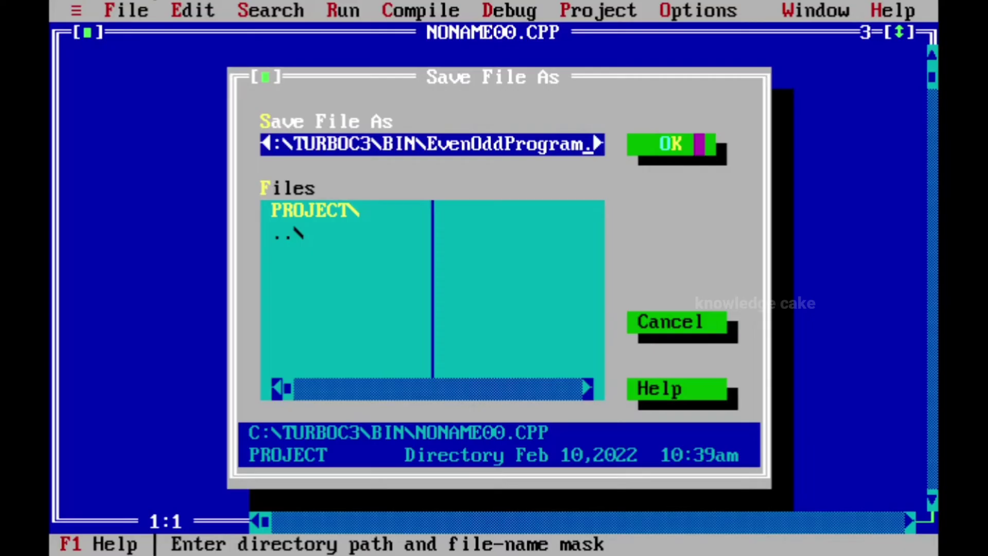
{"action": "key", "text": "Right"}
{"action": "key", "text": "Right"}
{"action": "key", "text": "Right"}
{"action": "key", "text": "Right"}
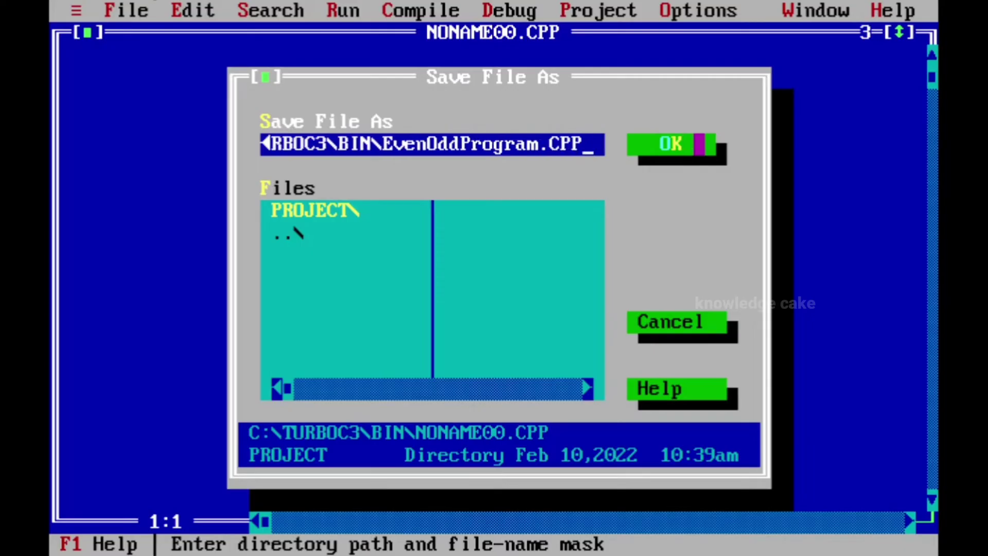
Confirm the EVENODDP.CPP name, indent the first line with placeholder text and save.
{"action": "left_click", "coordinate": [665, 145]}
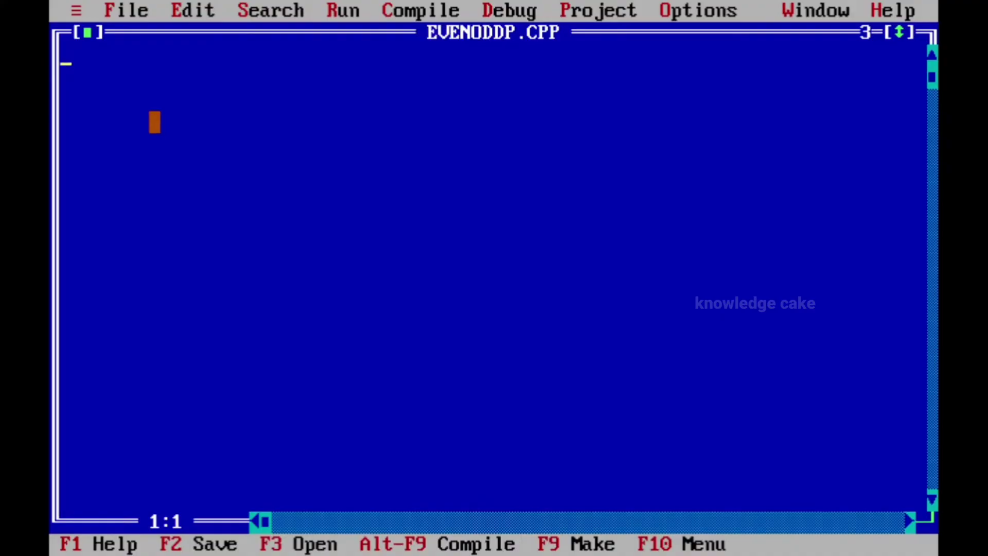
{"action": "key", "text": "Tab"}
{"action": "type", "text": "kfg"}
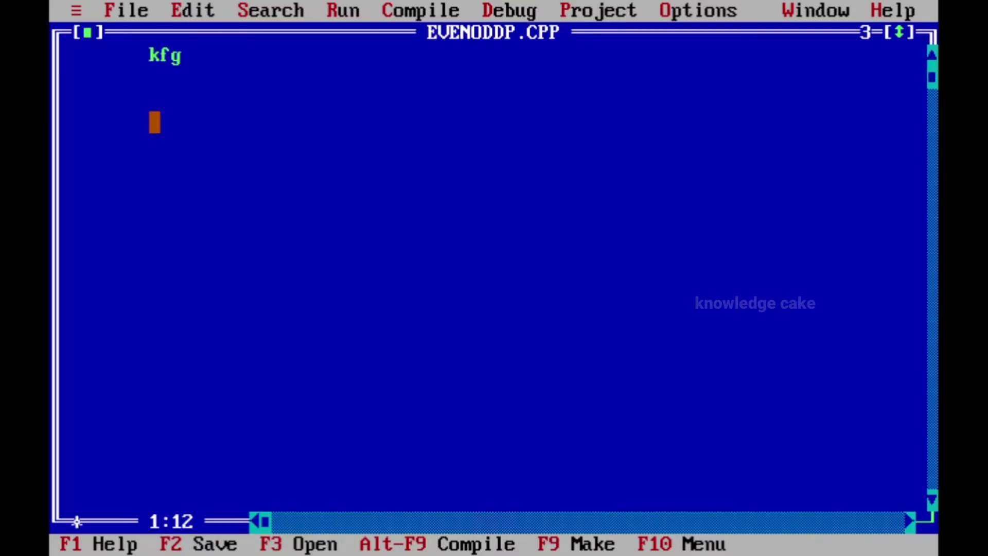
{"action": "type", "text": "kf"}
{"action": "key", "text": "F2"}
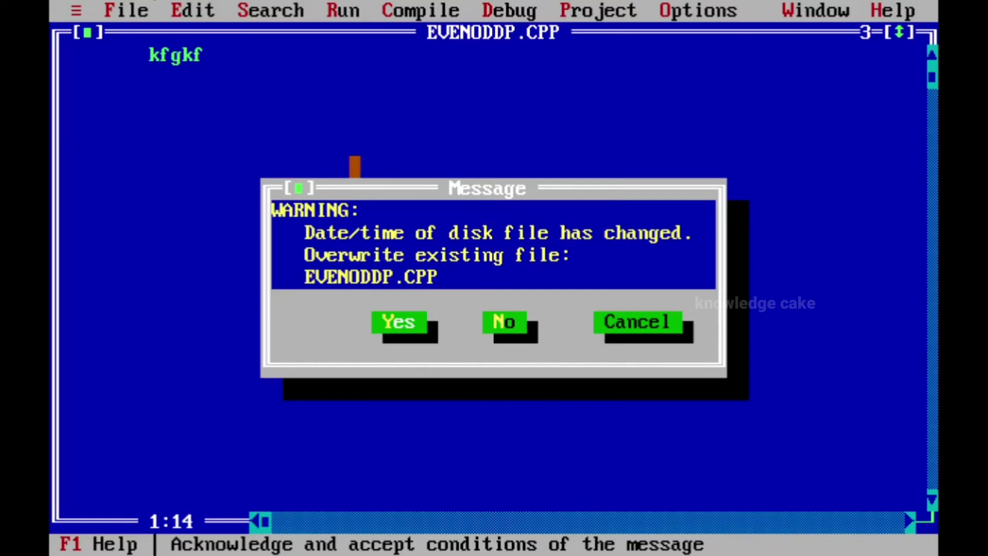
Save EVENODDP.CPP again via File > Save, agreeing to overwrite the disk copy.
{"action": "left_click", "coordinate": [388, 322]}
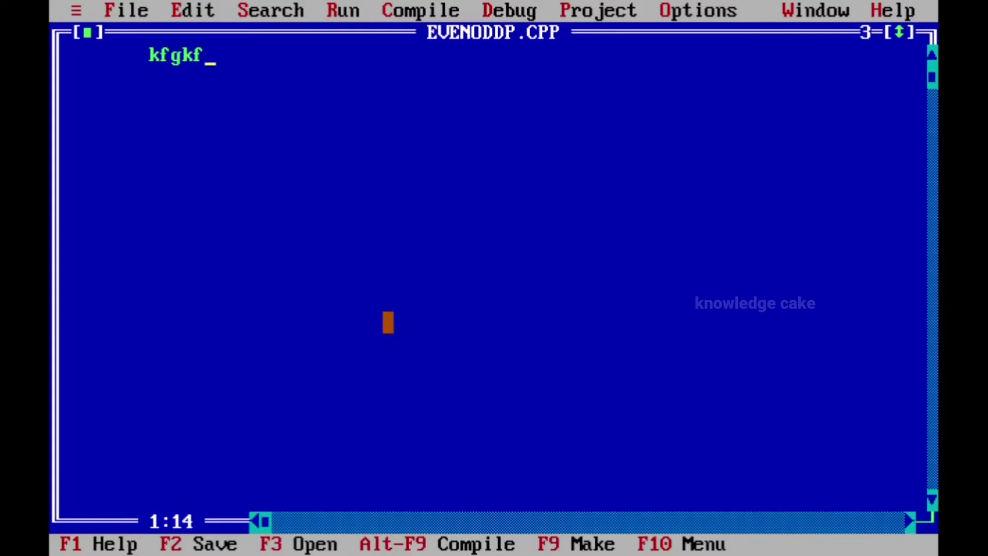
{"action": "left_click", "coordinate": [143, 11]}
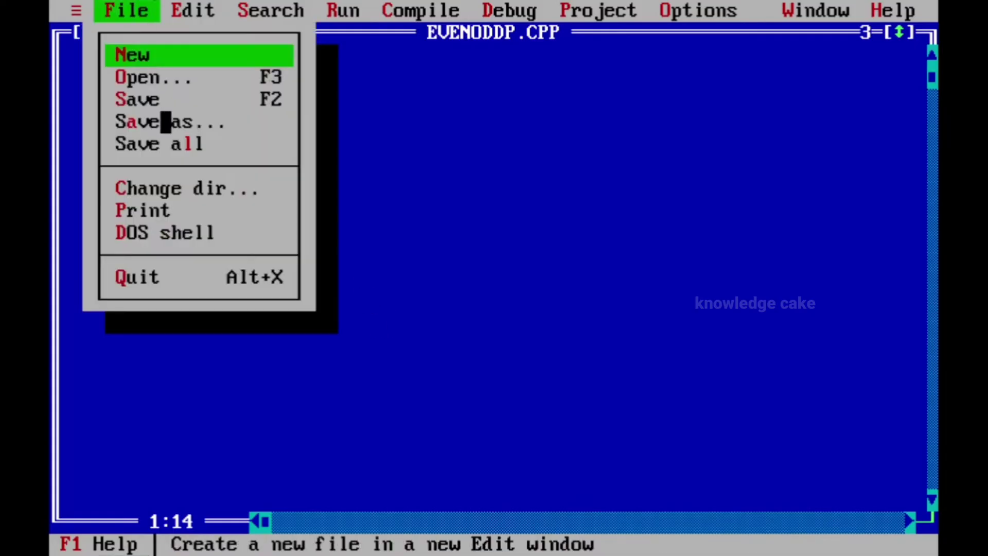
{"action": "left_click", "coordinate": [189, 99]}
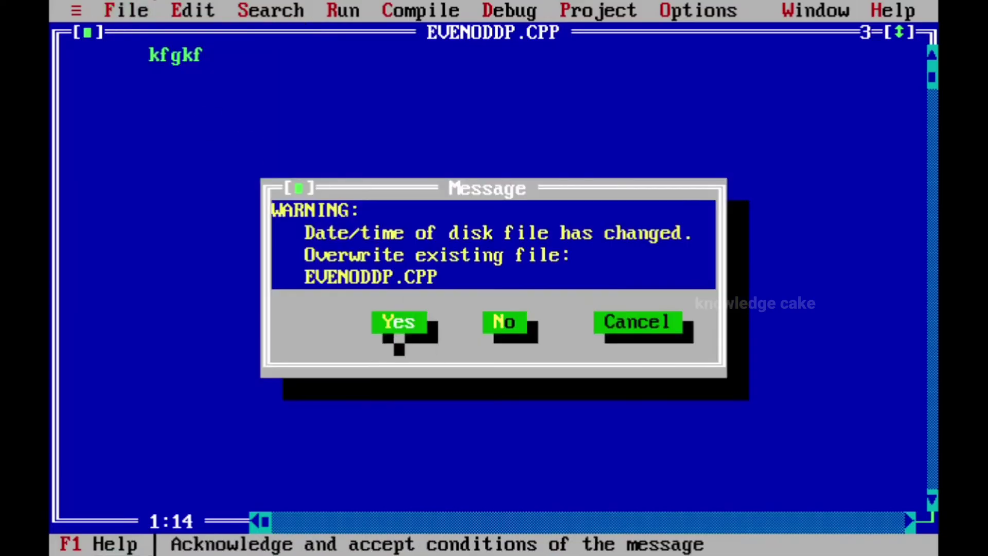
{"action": "left_click", "coordinate": [398, 322]}
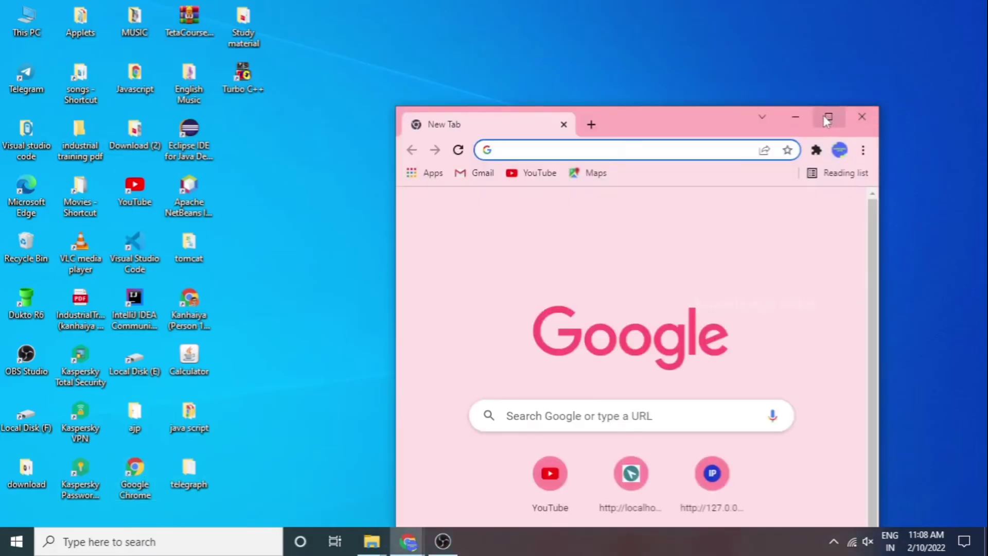
Maximize Chrome and search Google for "even odd program in cpp".
{"action": "left_click", "coordinate": [825, 120]}
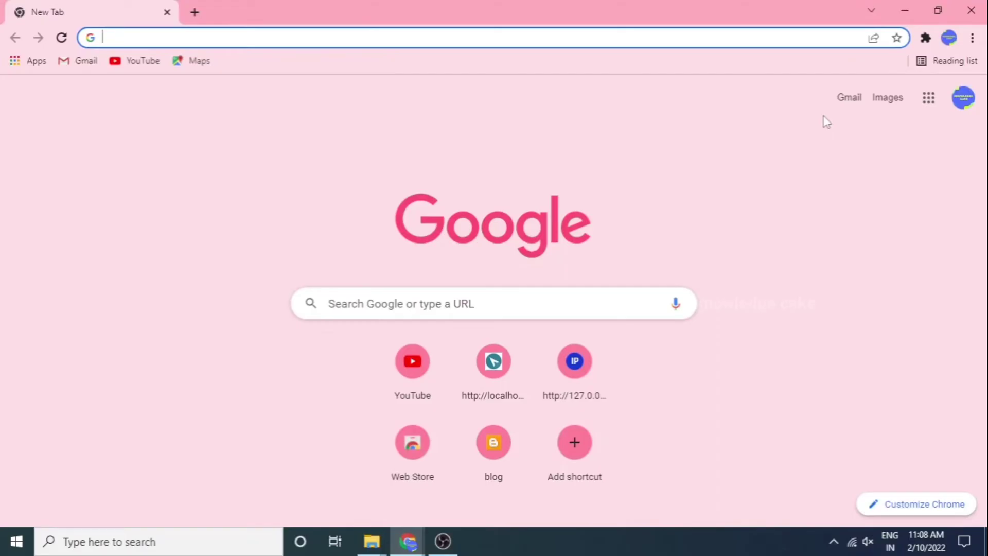
{"action": "type", "text": "eve"}
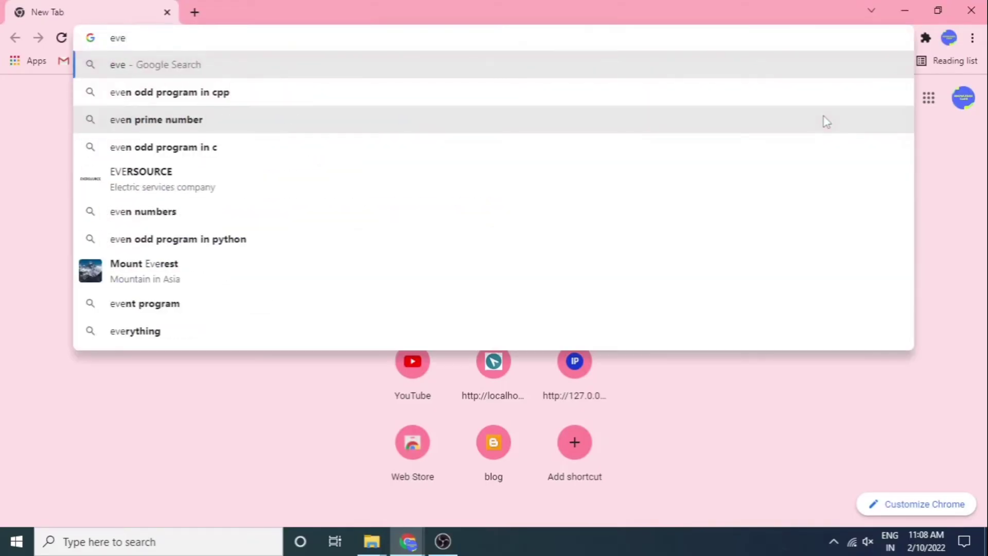
{"action": "type", "text": "n odd p"}
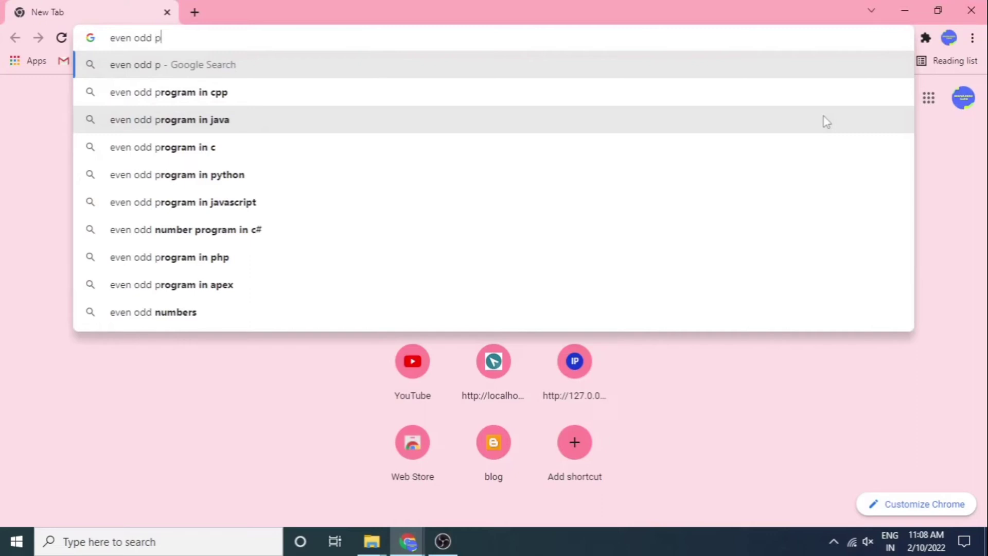
{"action": "type", "text": "rogram "}
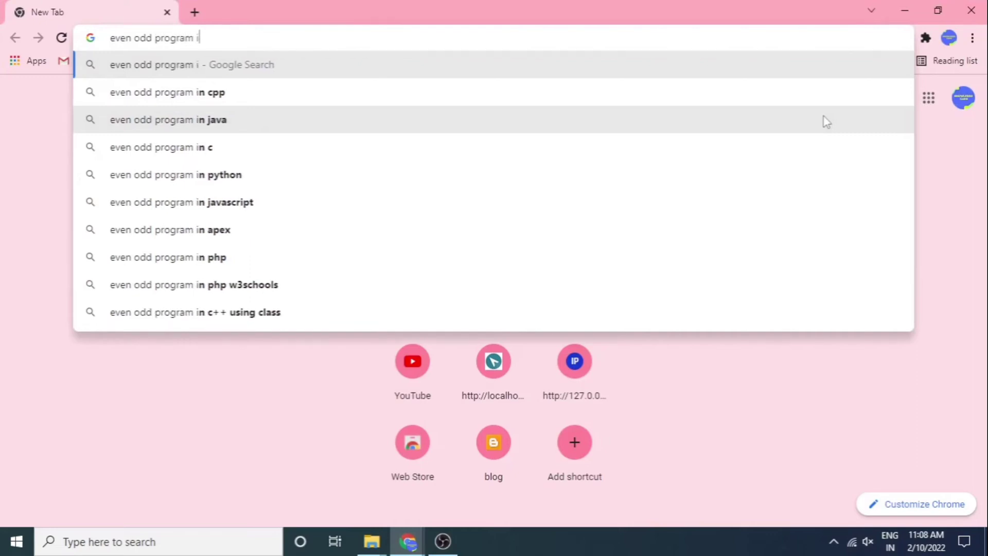
{"action": "type", "text": "in cpp"}
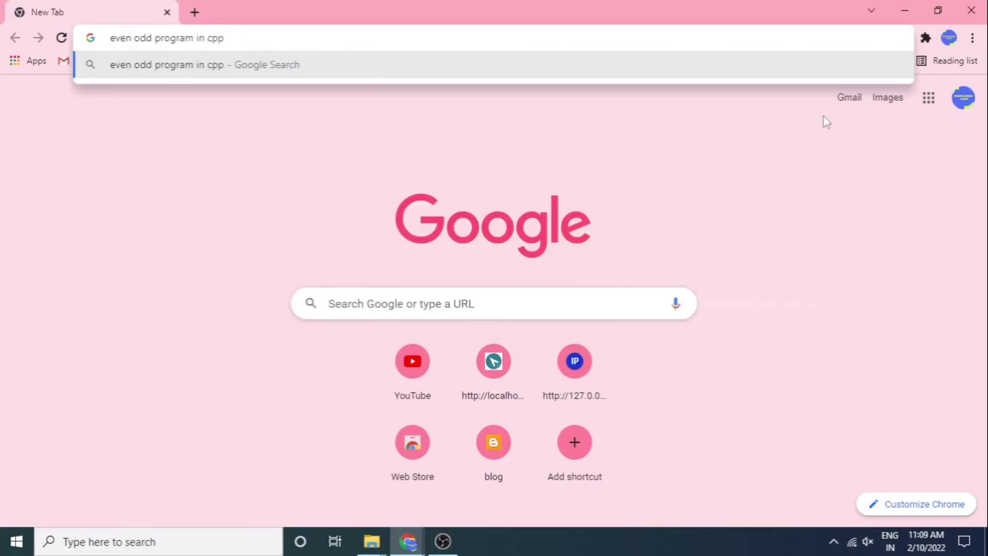
{"action": "key", "text": "Return"}
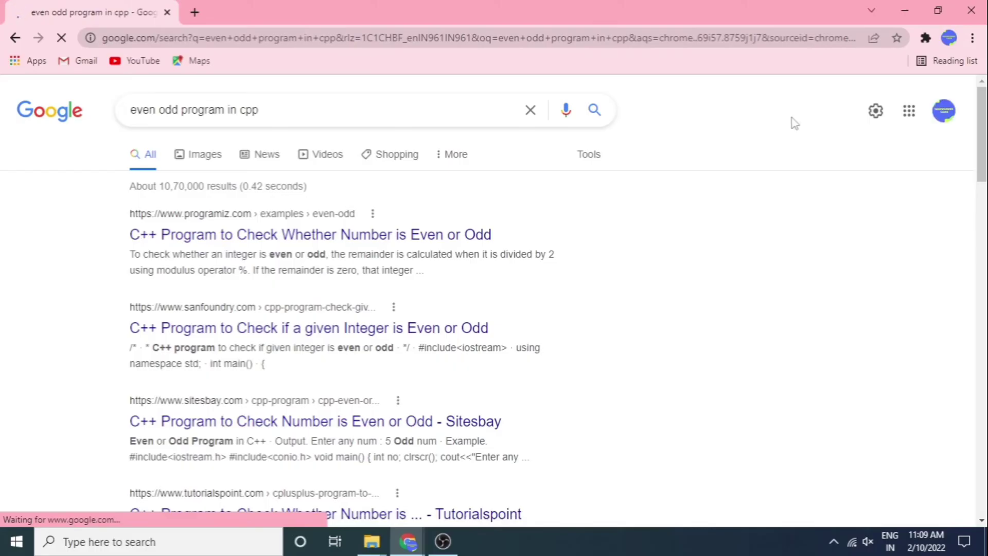
Copy the whole even/odd example program from the Programiz page and minimize Chrome.
{"action": "left_click", "coordinate": [351, 244]}
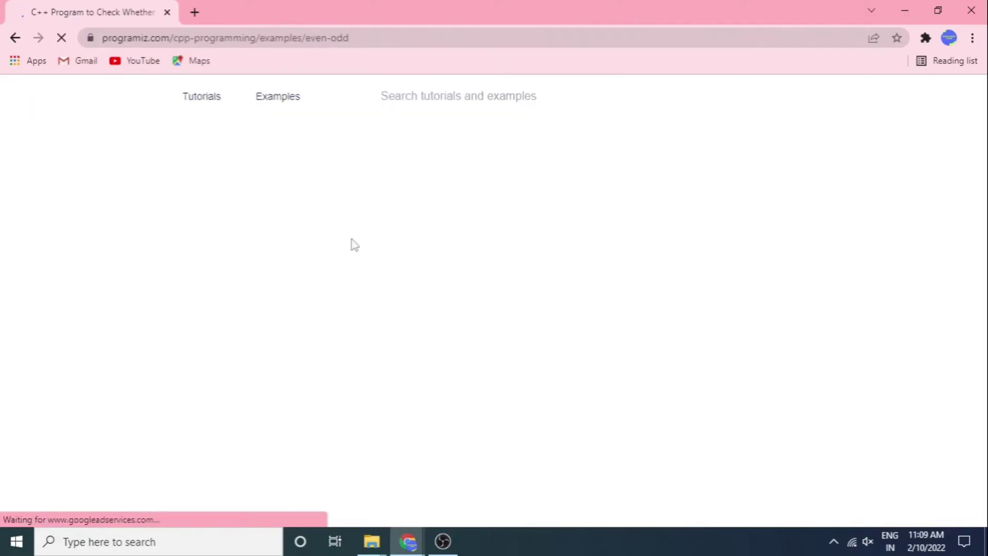
{"action": "scroll", "coordinate": [513, 195], "scroll_direction": "down", "scroll_amount": 4}
{"action": "scroll", "coordinate": [512, 200], "scroll_direction": "down", "scroll_amount": 3}
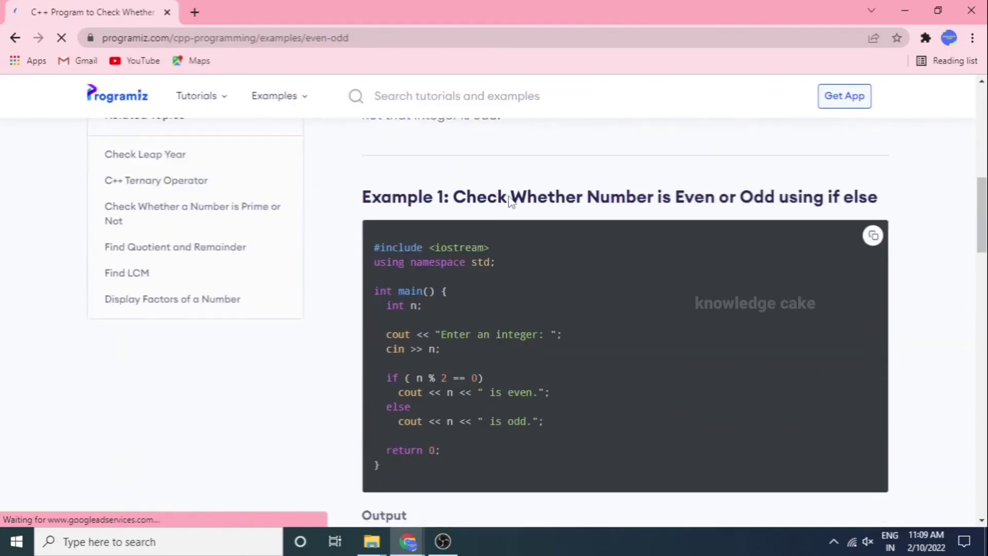
{"action": "scroll", "coordinate": [511, 201], "scroll_direction": "down", "scroll_amount": 1}
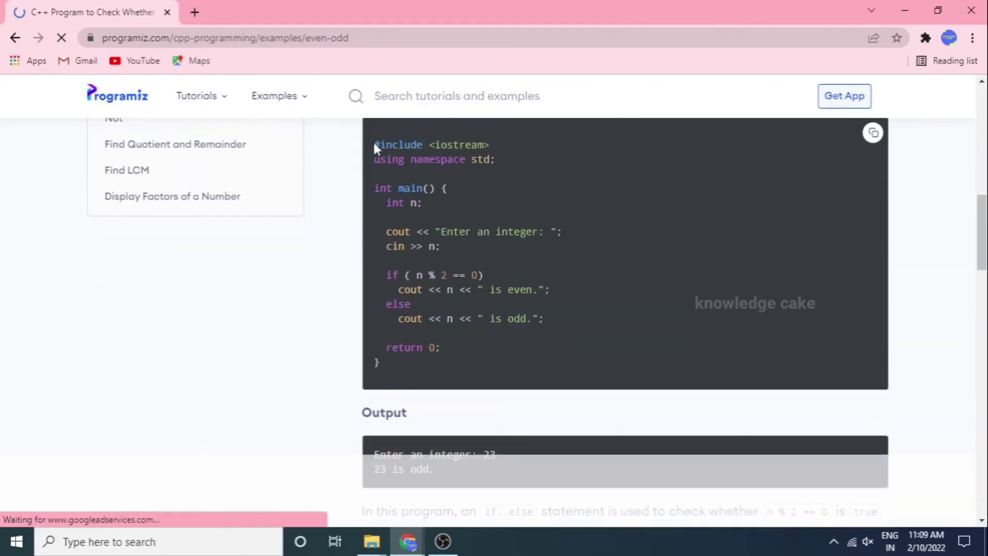
{"action": "mouse_move", "coordinate": [374, 143]}
{"action": "left_mouse_down"}
{"action": "mouse_move", "coordinate": [467, 233]}
{"action": "mouse_move", "coordinate": [460, 365]}
{"action": "left_mouse_up"}
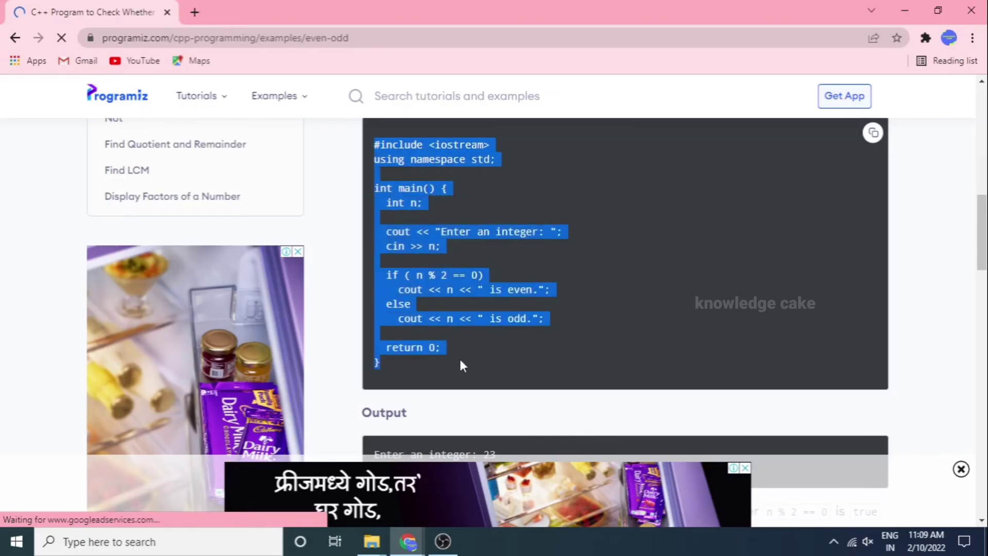
{"action": "right_click", "coordinate": [459, 360]}
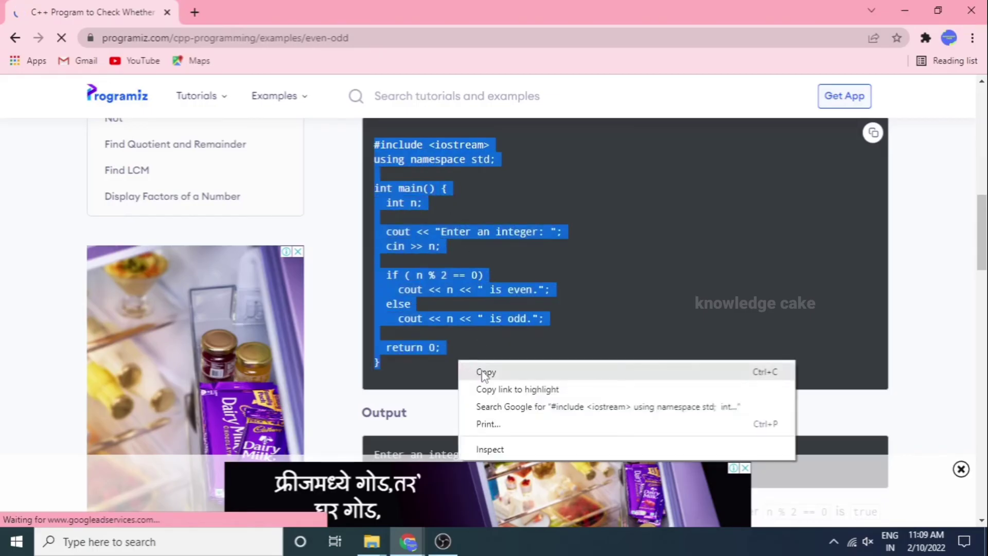
{"action": "left_click", "coordinate": [481, 370]}
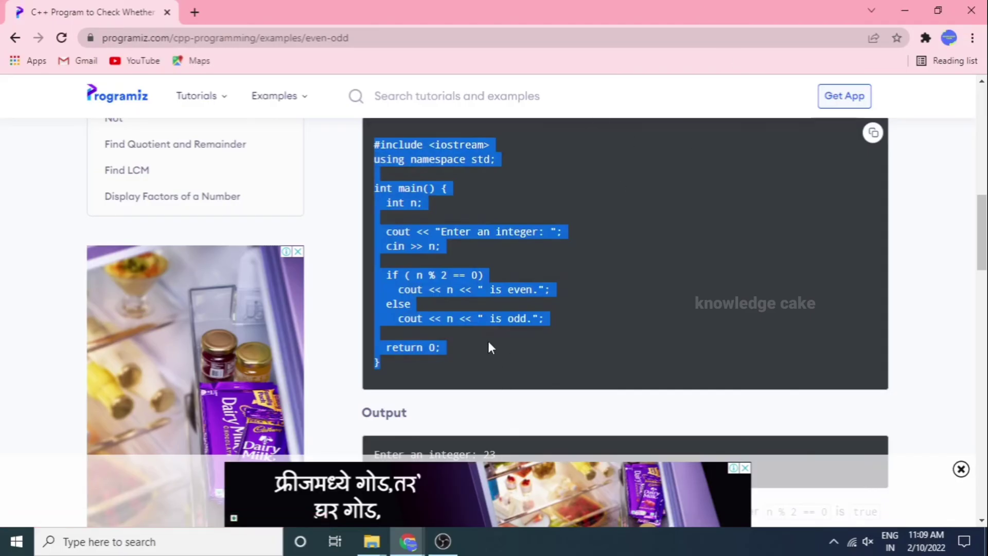
{"action": "left_click", "coordinate": [901, 10]}
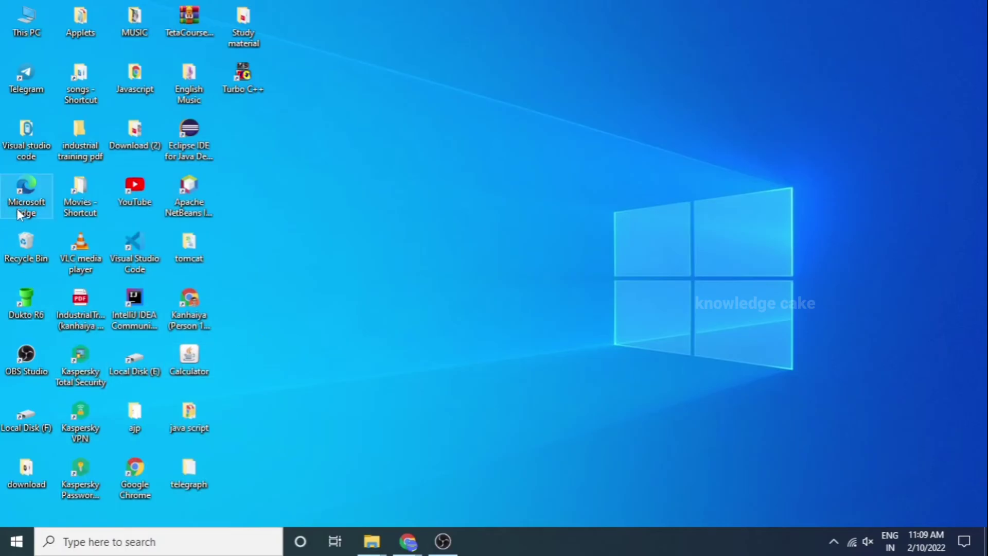
Browse from This PC into Local Disk (C:) and the TURBOC3 folder.
{"action": "double_click", "coordinate": [31, 15]}
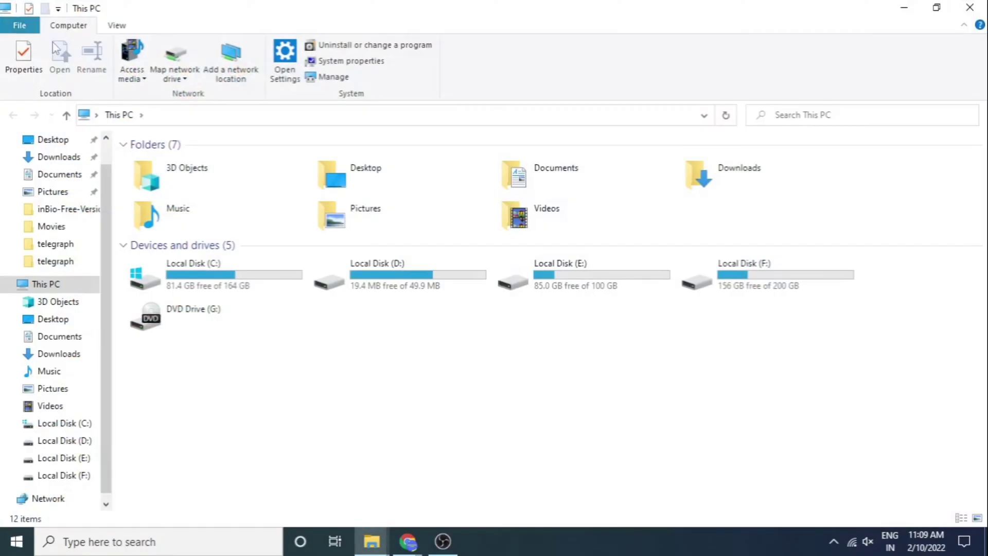
{"action": "left_click", "coordinate": [187, 274]}
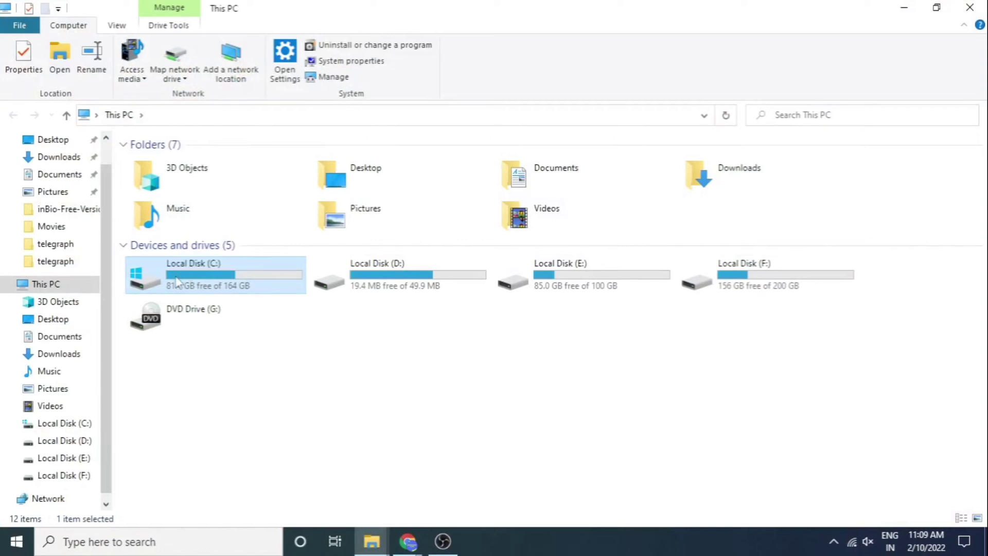
{"action": "double_click", "coordinate": [185, 277]}
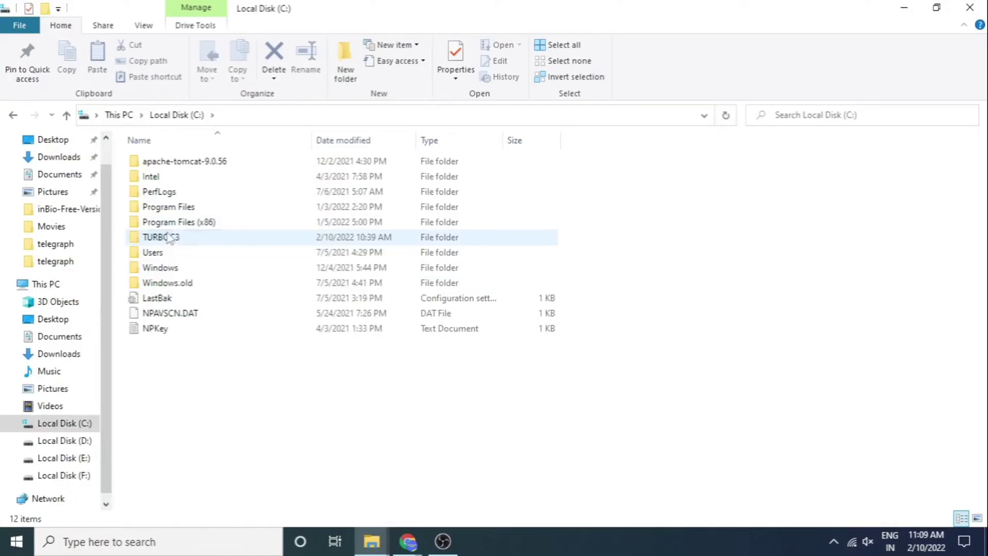
{"action": "double_click", "coordinate": [170, 240]}
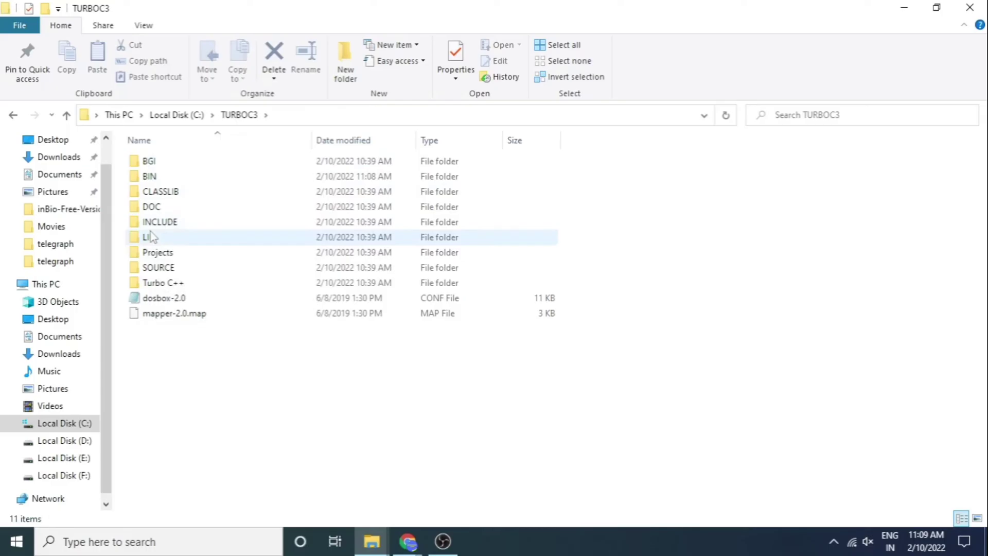
Enter the BIN folder and select the EVENODDP source file.
{"action": "left_click", "coordinate": [156, 179]}
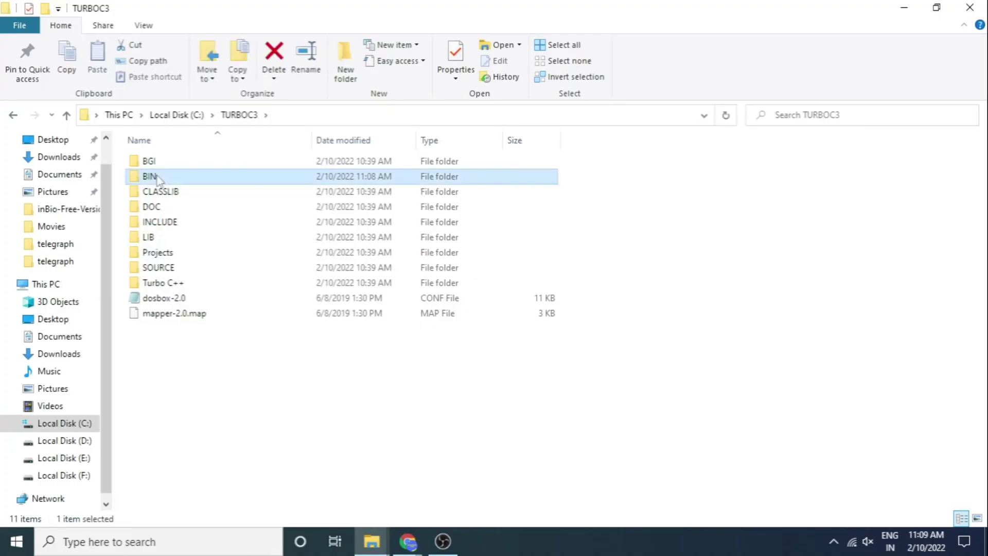
{"action": "double_click", "coordinate": [157, 177]}
{"action": "scroll", "coordinate": [178, 309], "scroll_direction": "down", "scroll_amount": 1}
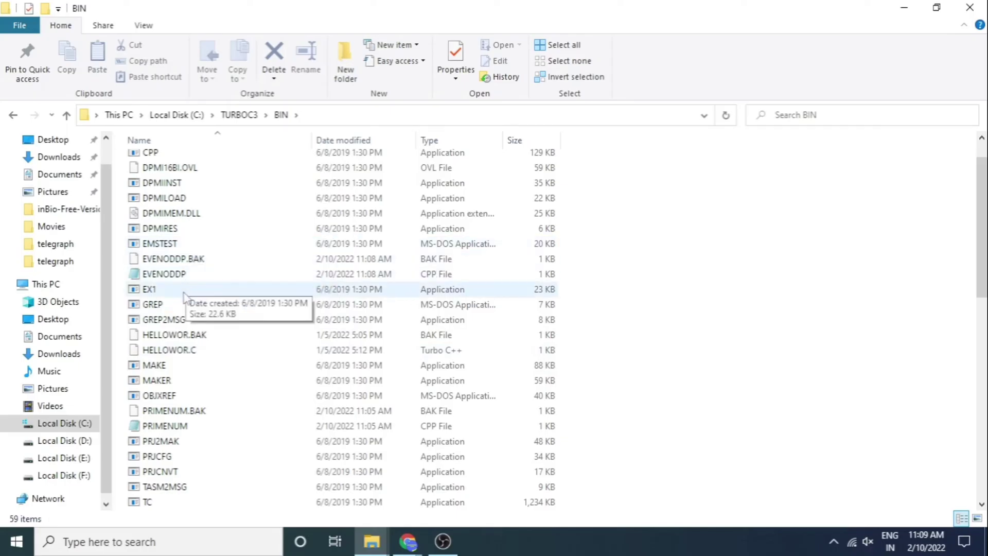
{"action": "left_click", "coordinate": [184, 276]}
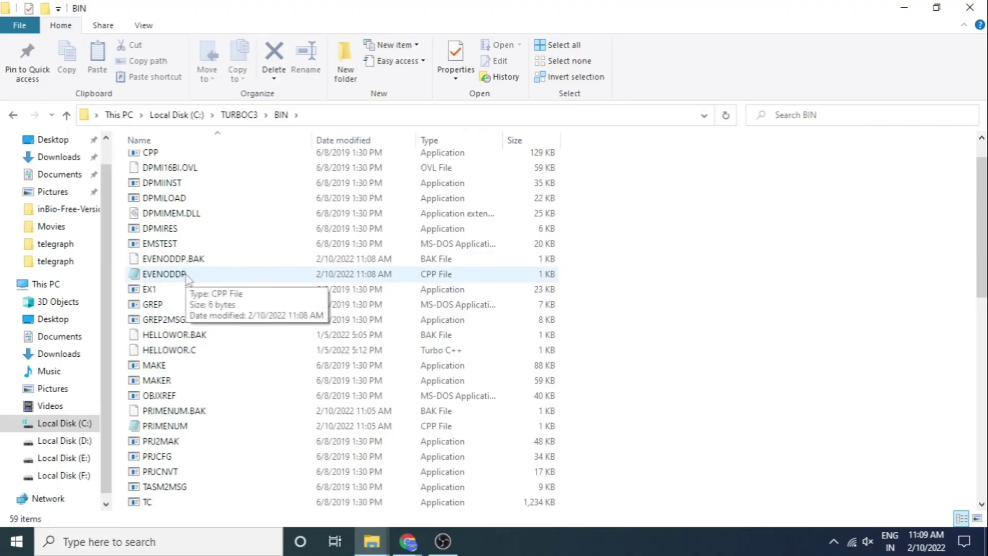
Replace EVENODDP's placeholder text in Notepad with the pasted even/odd program.
{"action": "double_click", "coordinate": [185, 275]}
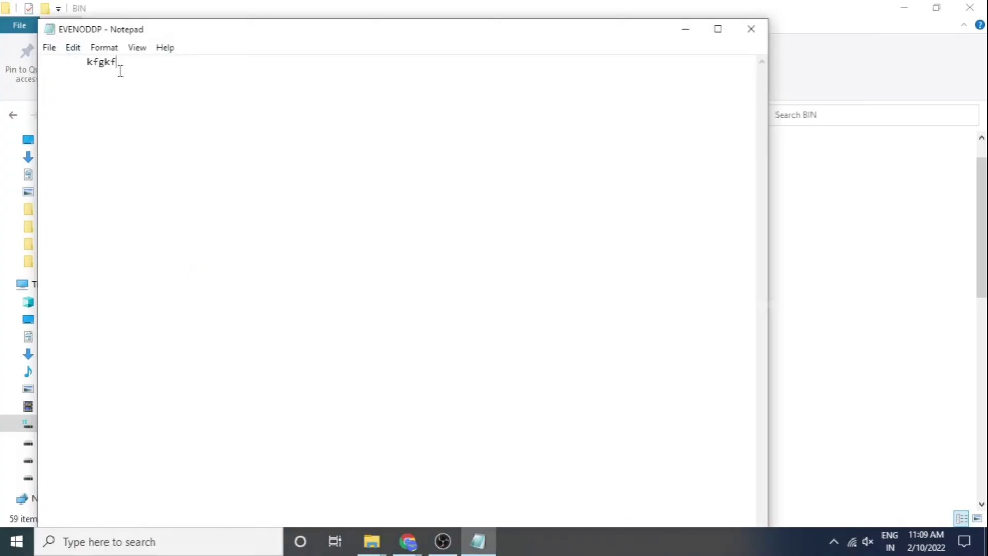
{"action": "key", "text": "BackSpace"}
{"action": "key", "text": "BackSpace"}
{"action": "key", "text": "BackSpace"}
{"action": "key", "text": "BackSpace"}
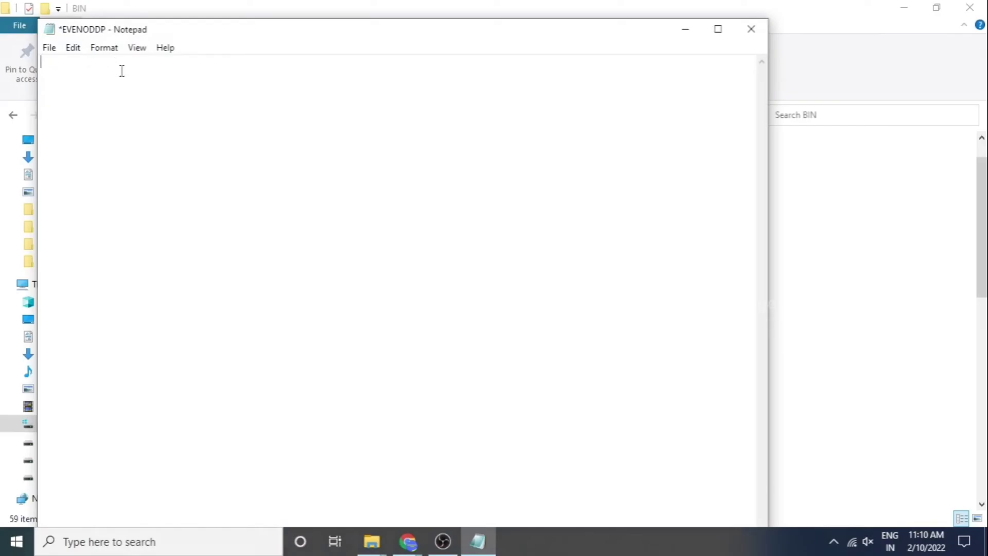
{"action": "type", "text": "#include <iostream> using namespace std;  int main() {   int n;    cout << \"Enter an integer: \";   cin >> n;    if ( n % 2 == 0)     cout << n << \" is even.\";   else     cout << n << \" is odd.\";    return 0; }"}
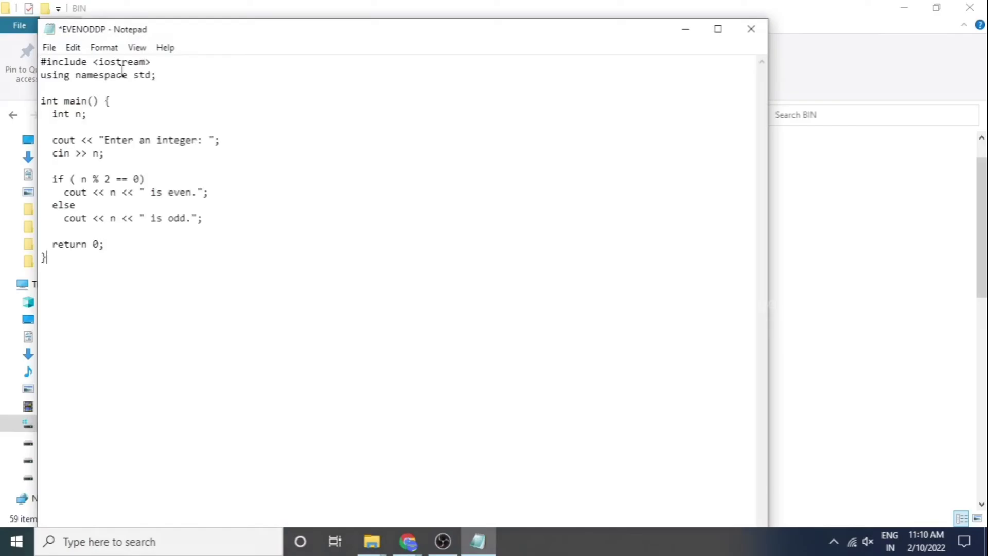
Save the updated EVENODDP file from Notepad, twice via File > Save.
{"action": "left_click", "coordinate": [48, 47]}
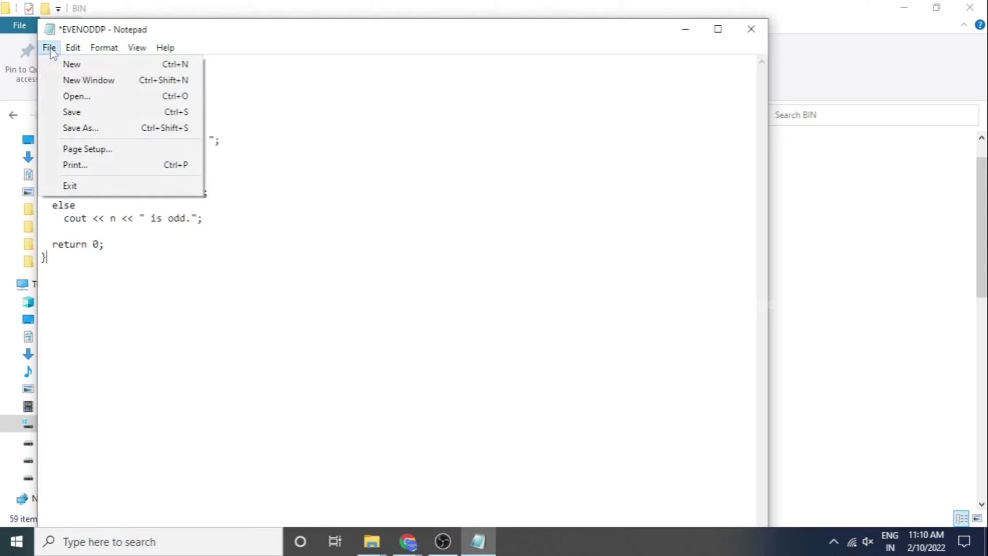
{"action": "left_click", "coordinate": [87, 114]}
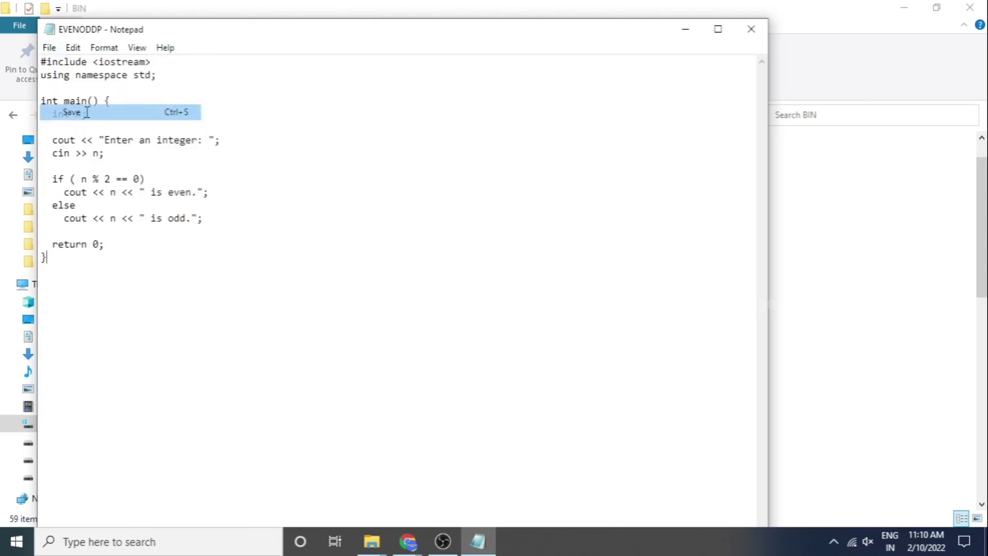
{"action": "left_click", "coordinate": [51, 49]}
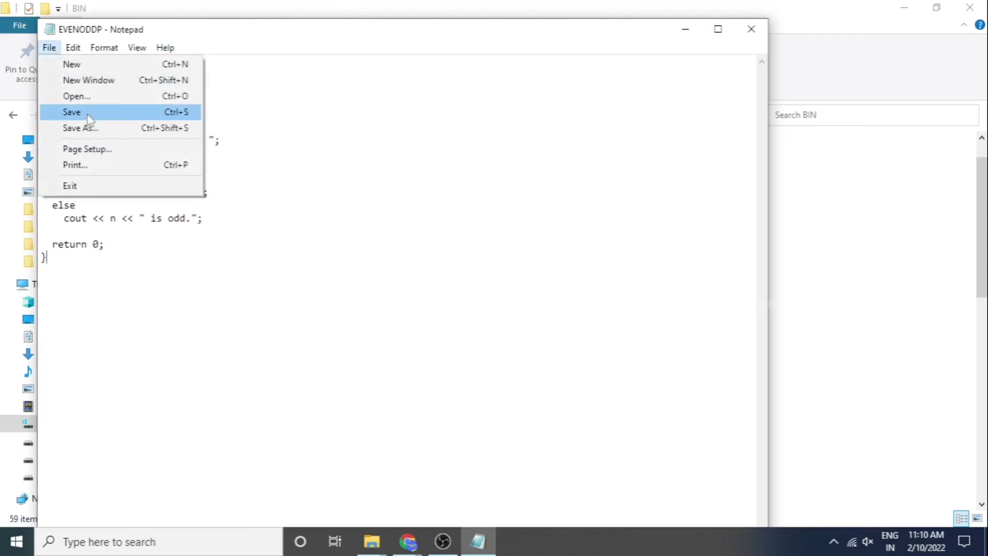
{"action": "left_click", "coordinate": [87, 112]}
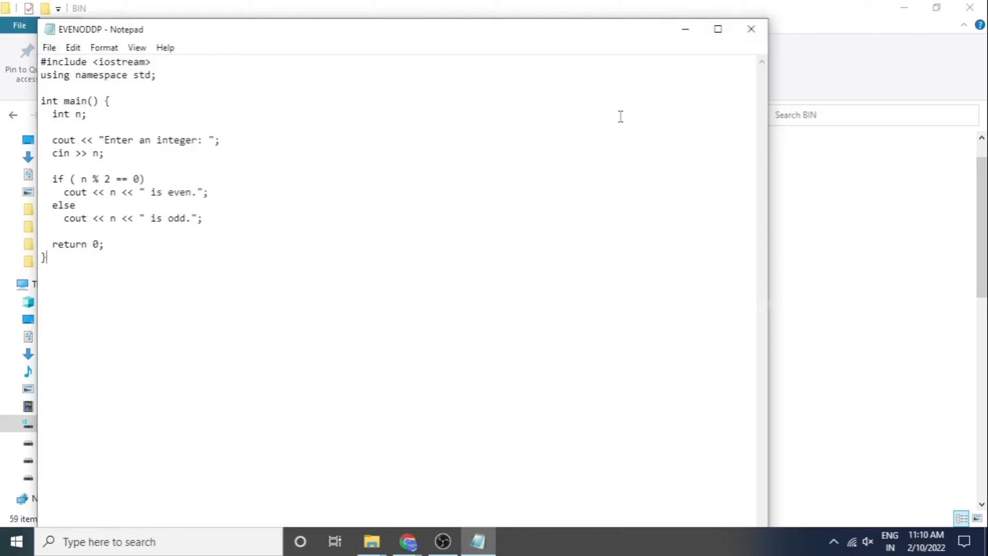
Close Notepad and File Explorer, then relaunch Turbo C++ showing EVENODDP.CPP.
{"action": "left_click", "coordinate": [750, 28]}
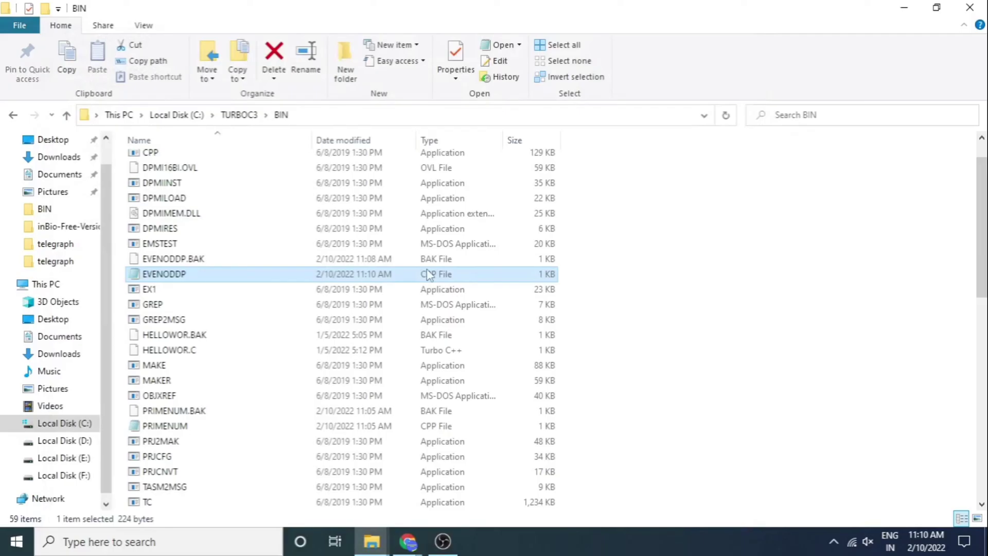
{"action": "left_click", "coordinate": [969, 8]}
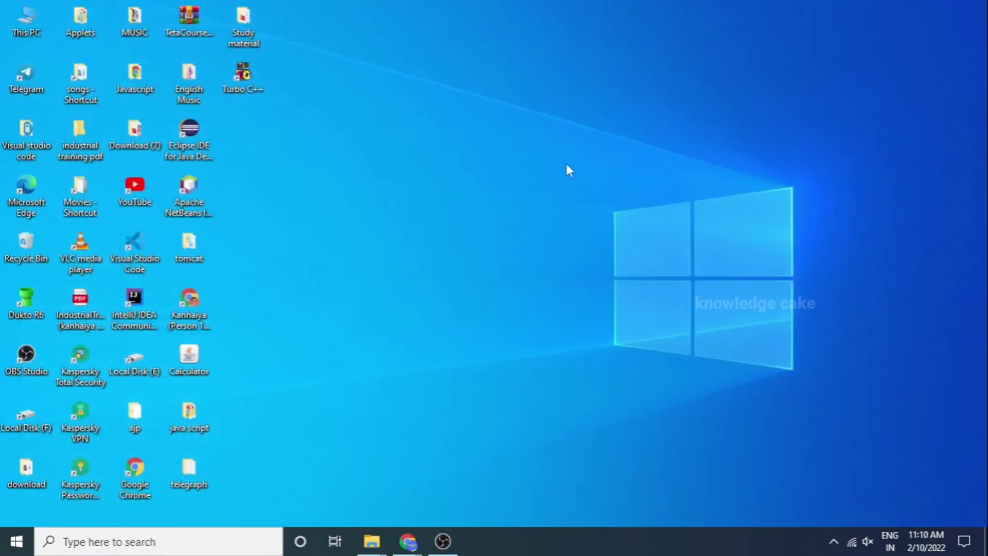
{"action": "double_click", "coordinate": [241, 74]}
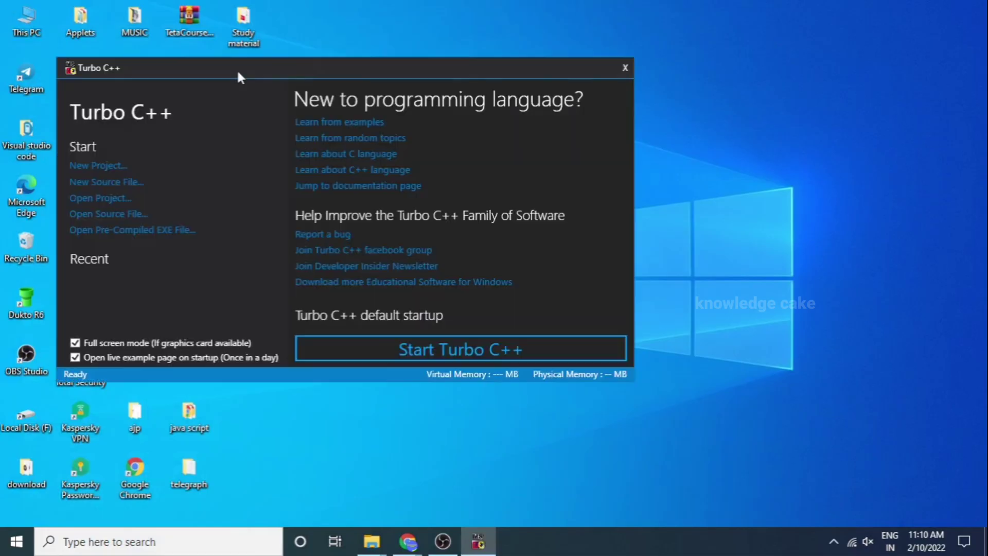
{"action": "left_click", "coordinate": [375, 358]}
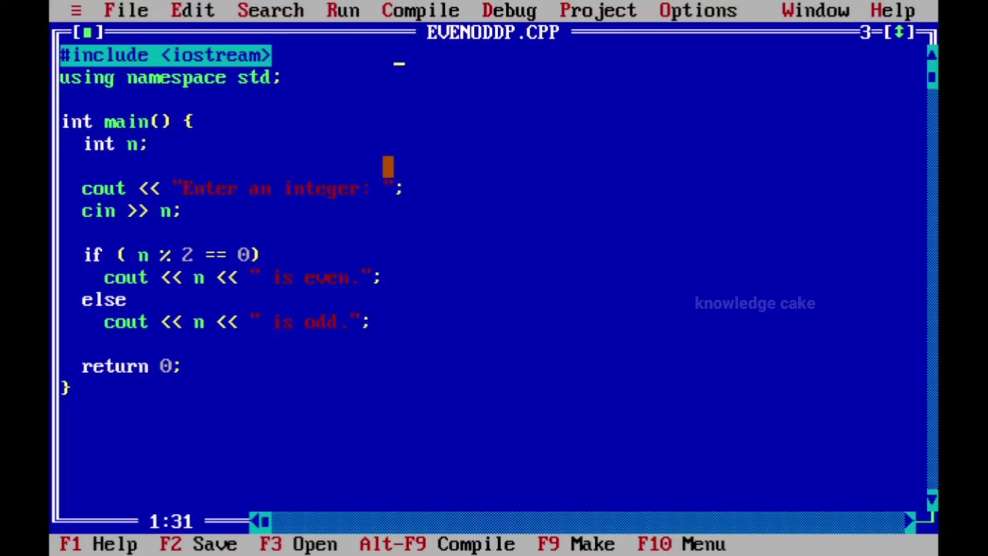